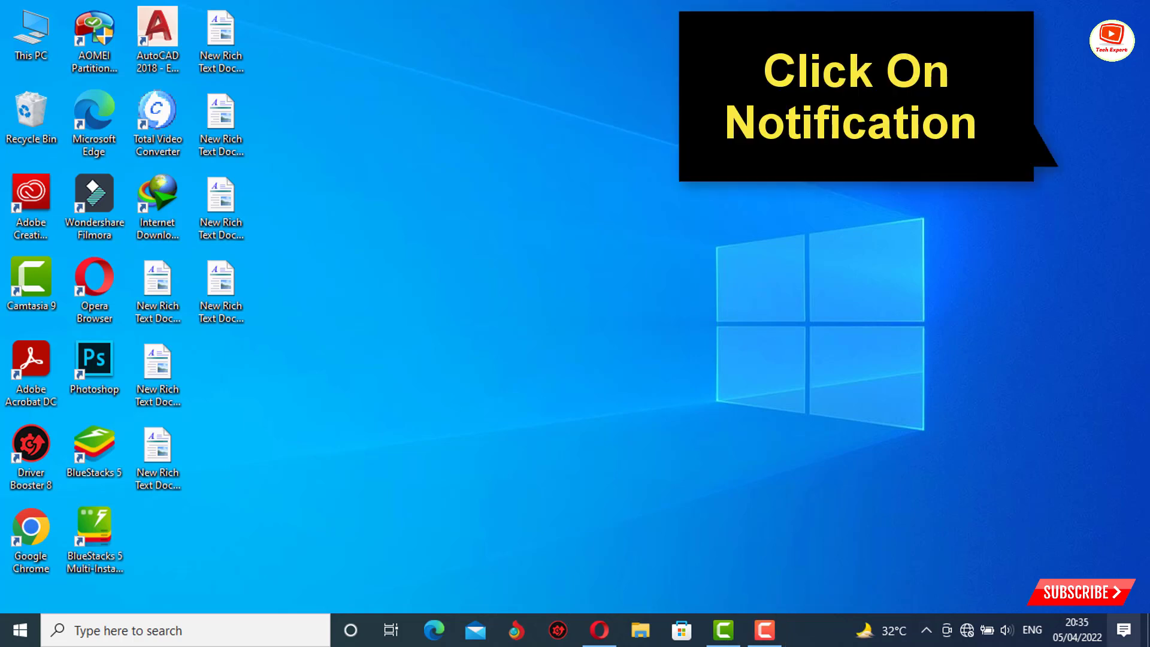
# Open the network adapter list through the Network & Internet settings' adapter options
pyautogui.click(1124, 629)
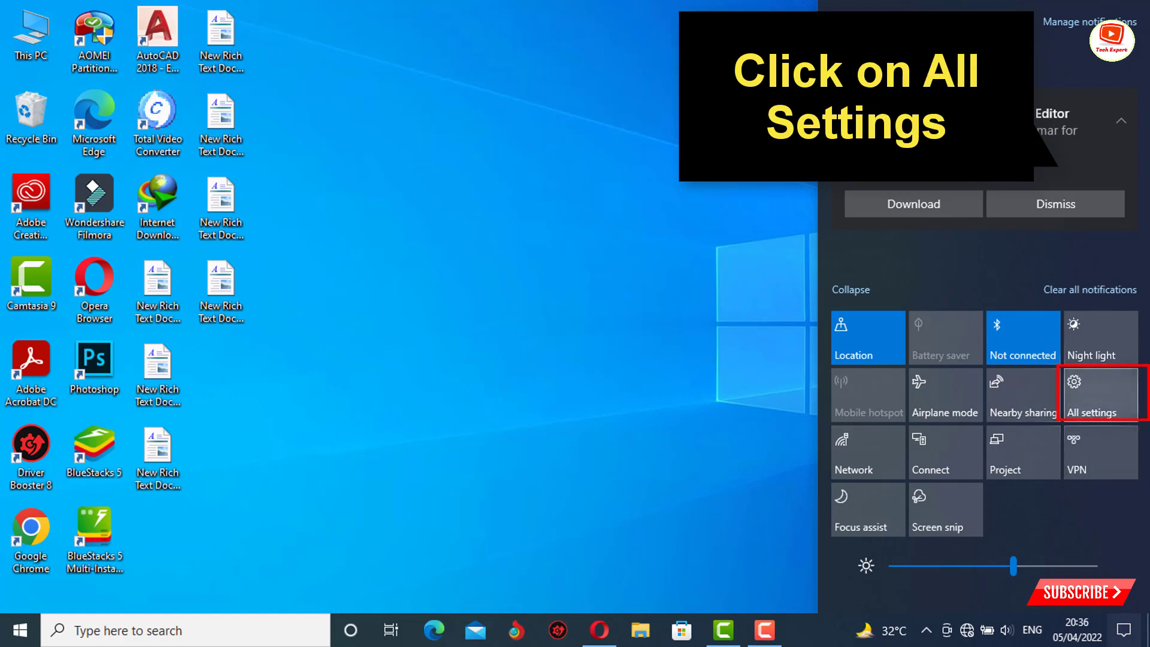
pyautogui.click(1100, 393)
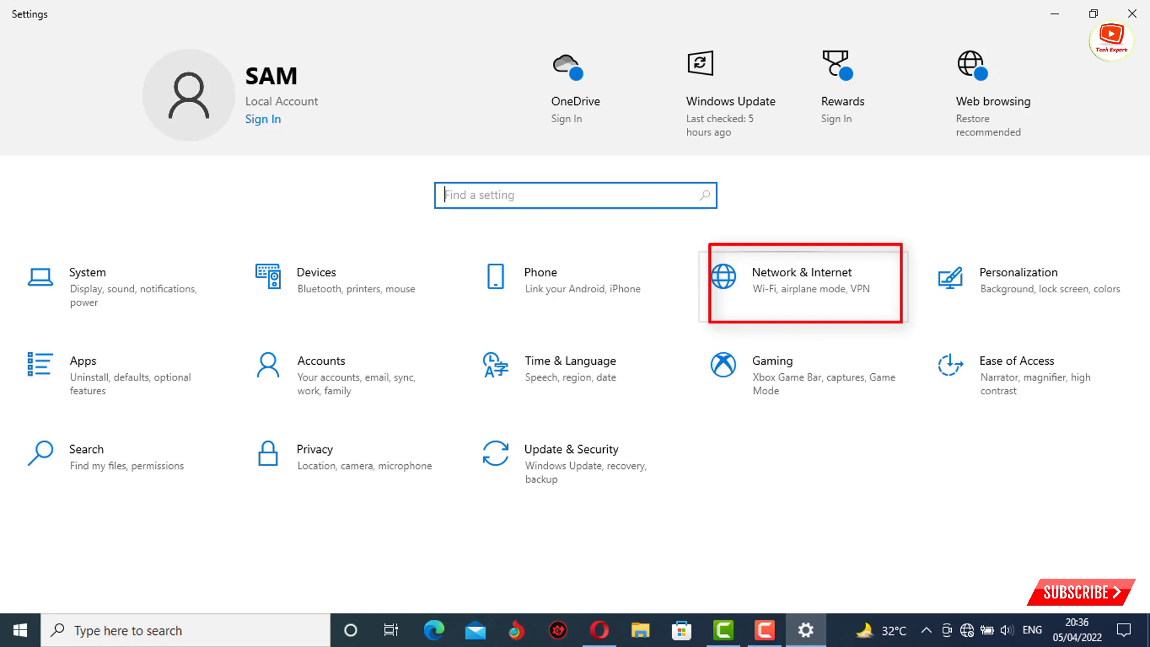
pyautogui.click(803, 282)
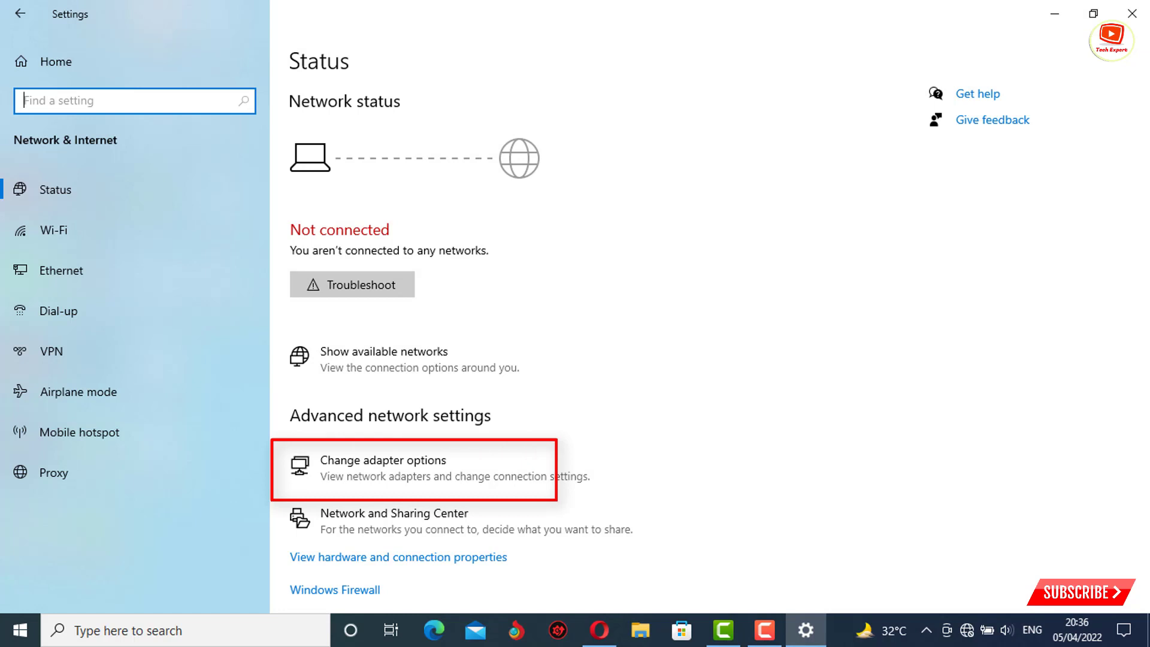
pyautogui.scroll(-3, 420, 371)
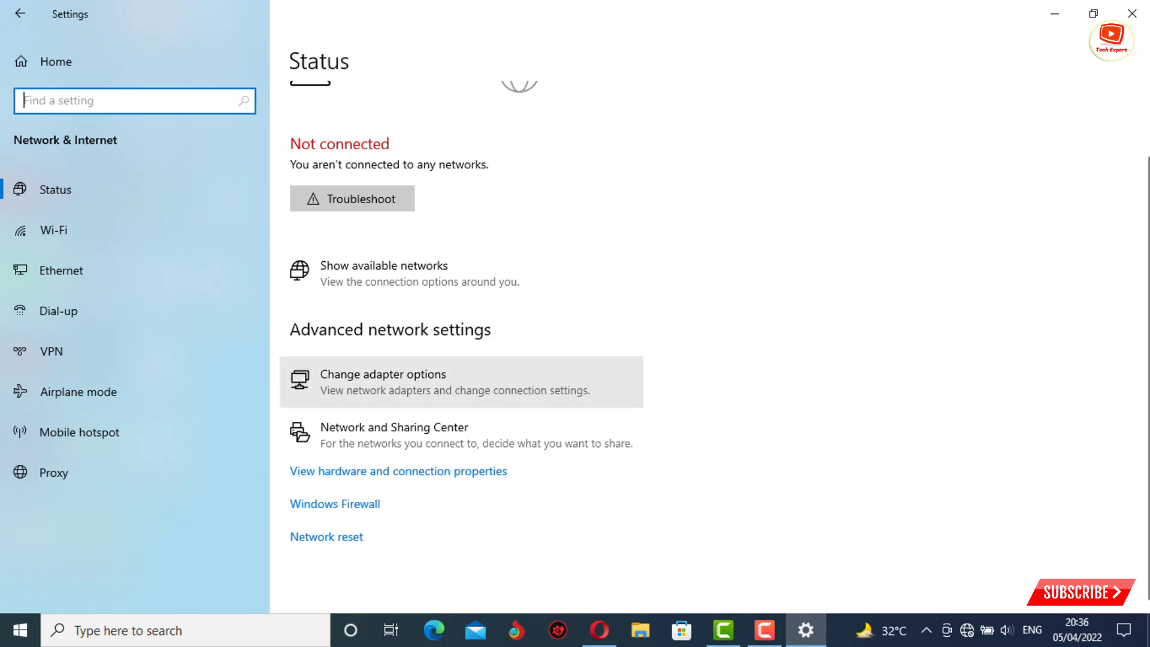
pyautogui.click(383, 381)
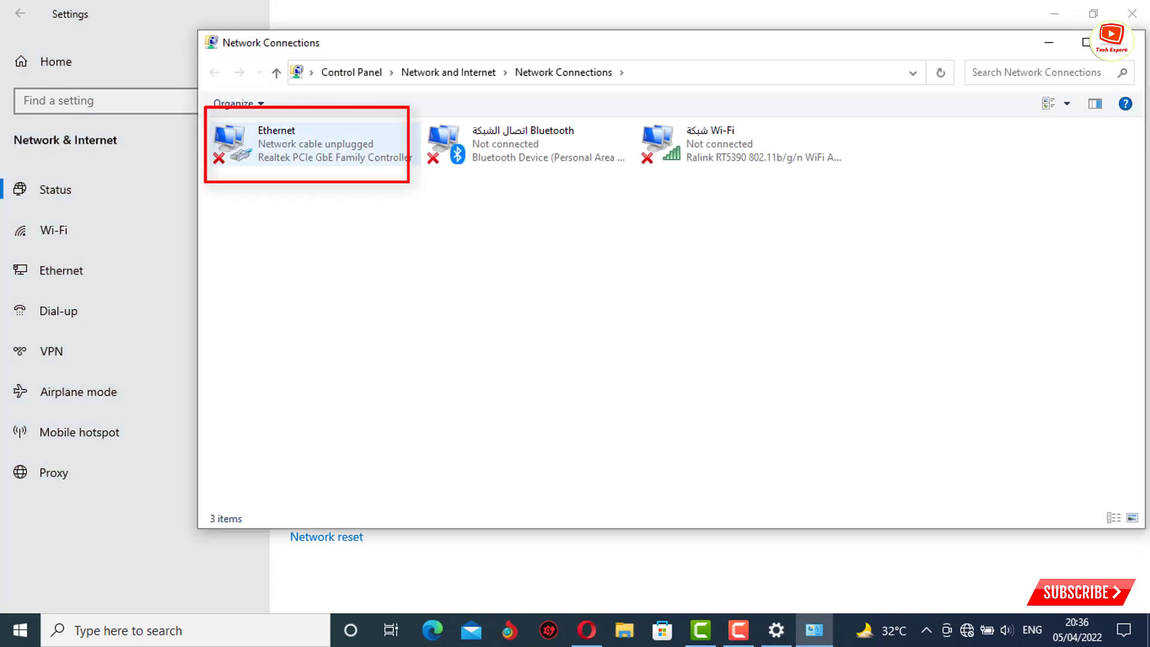
# Open the Internet Protocol Version 4 (TCP/IPv4) properties of the Ethernet connection
pyautogui.click(315, 144)
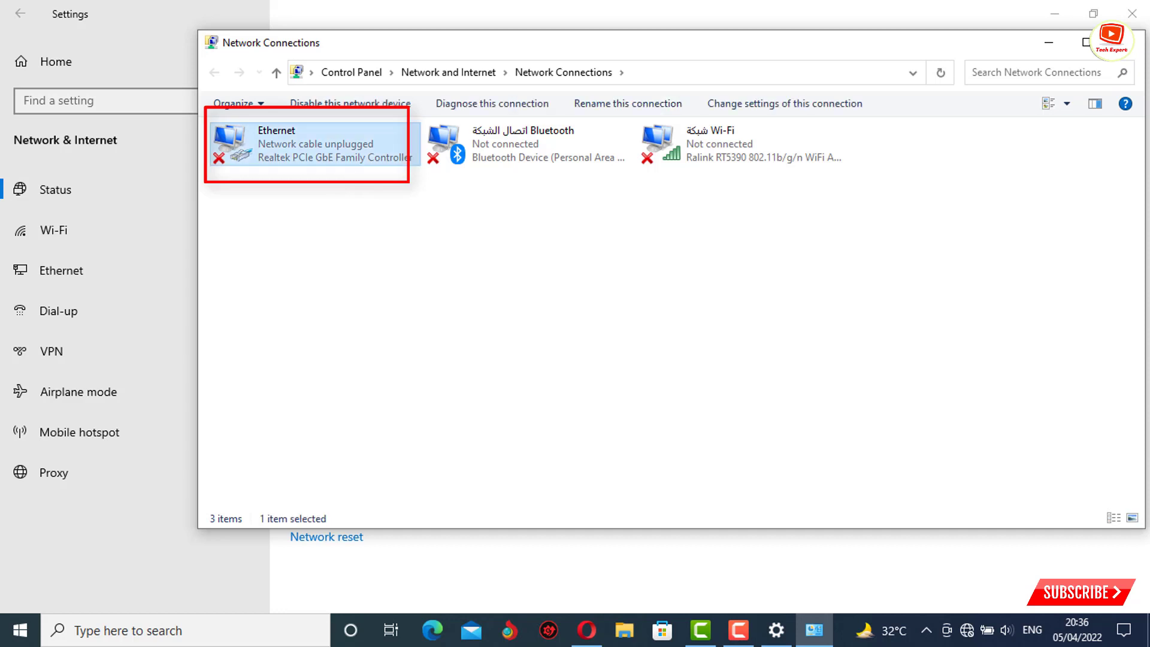
pyautogui.rightClick(339, 153)
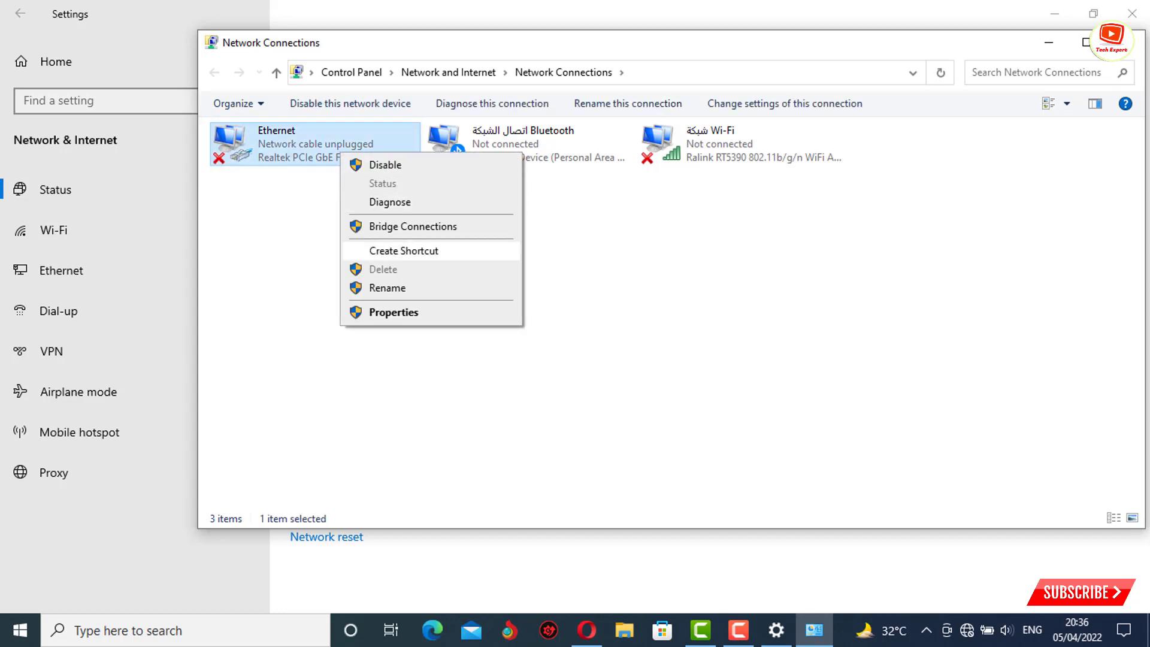
pyautogui.click(393, 312)
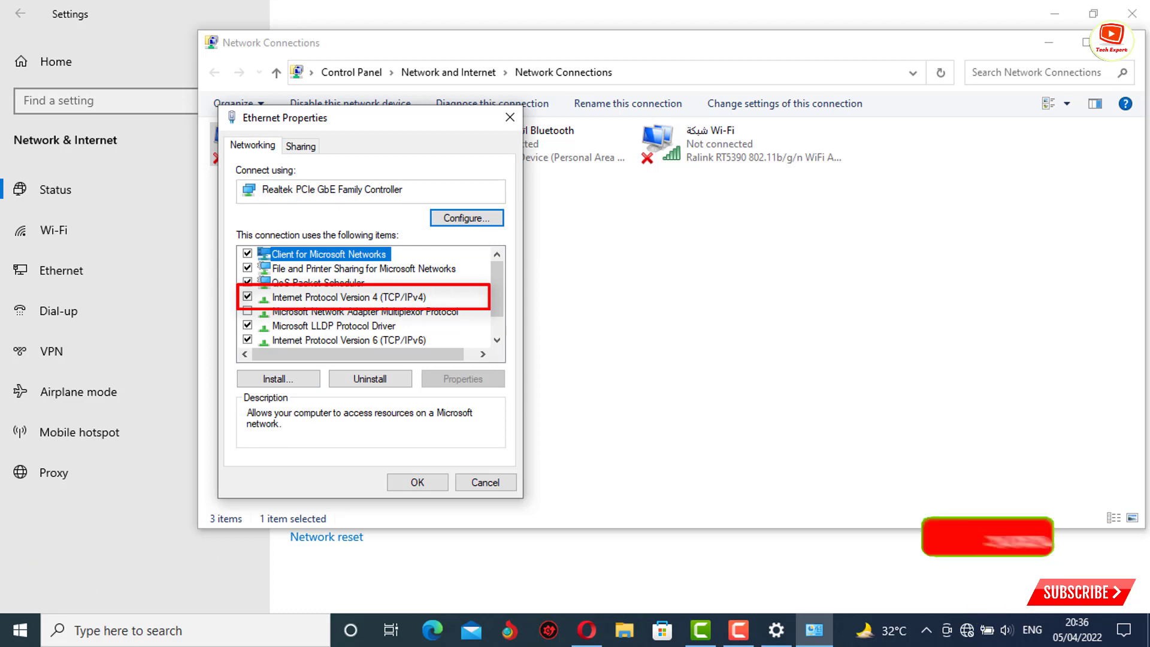
pyautogui.click(349, 298)
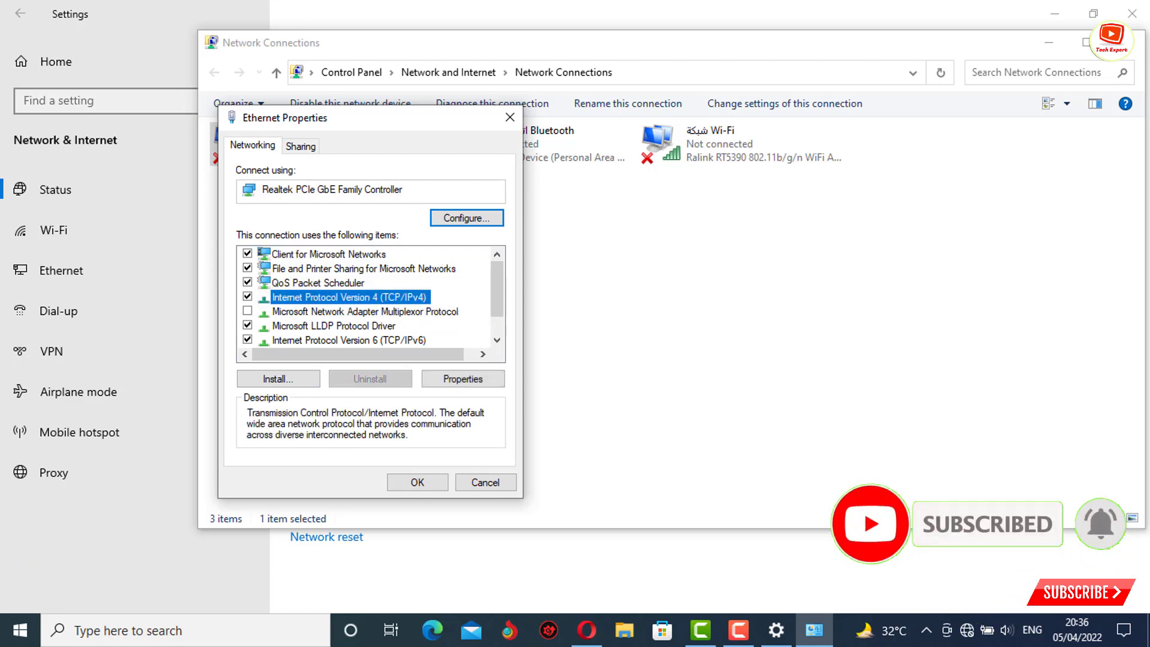
pyautogui.click(463, 379)
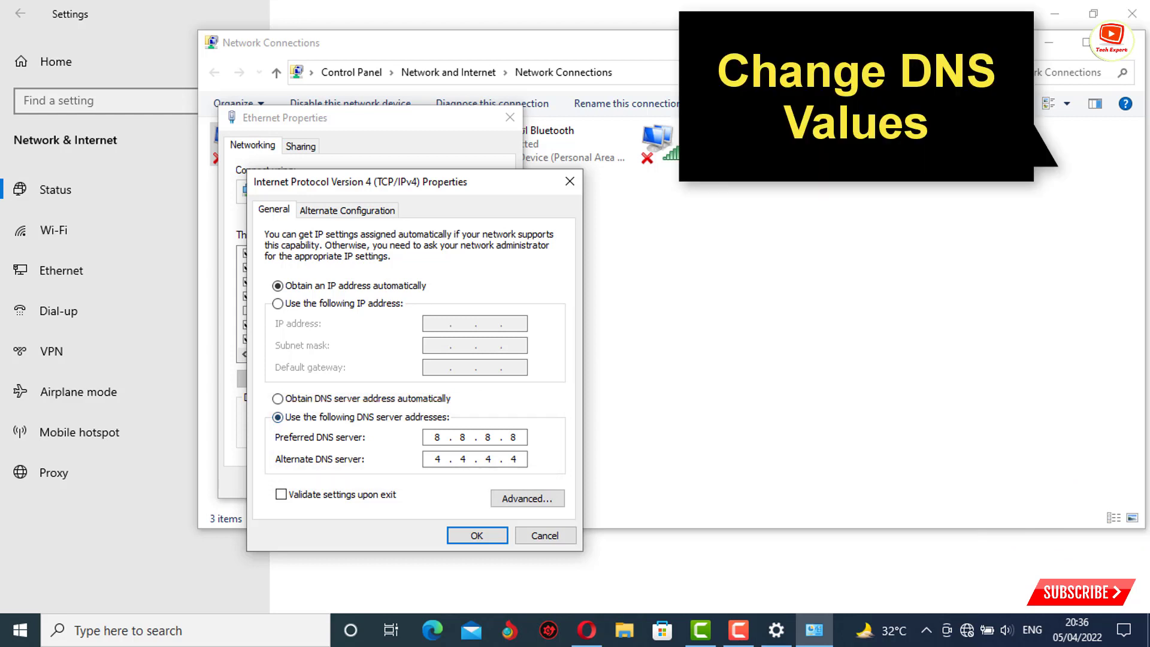
# Set the Ethernet connection's preferred DNS server to 1.1.1.1
pyautogui.doubleClick(436, 437)
pyautogui.click(517, 438)
pyautogui.press('BackSpace')
pyautogui.press('BackSpace')
pyautogui.press('BackSpace')
pyautogui.press('BackSpace')
pyautogui.write('1.1.1.1')
# Set the Ethernet connection's alternate DNS server to 1.0.0.1 and apply the connection properties
pyautogui.press('BackSpace')
pyautogui.press('BackSpace')
pyautogui.press('BackSpace')
pyautogui.press('BackSpace')
pyautogui.write('1.0.0.')
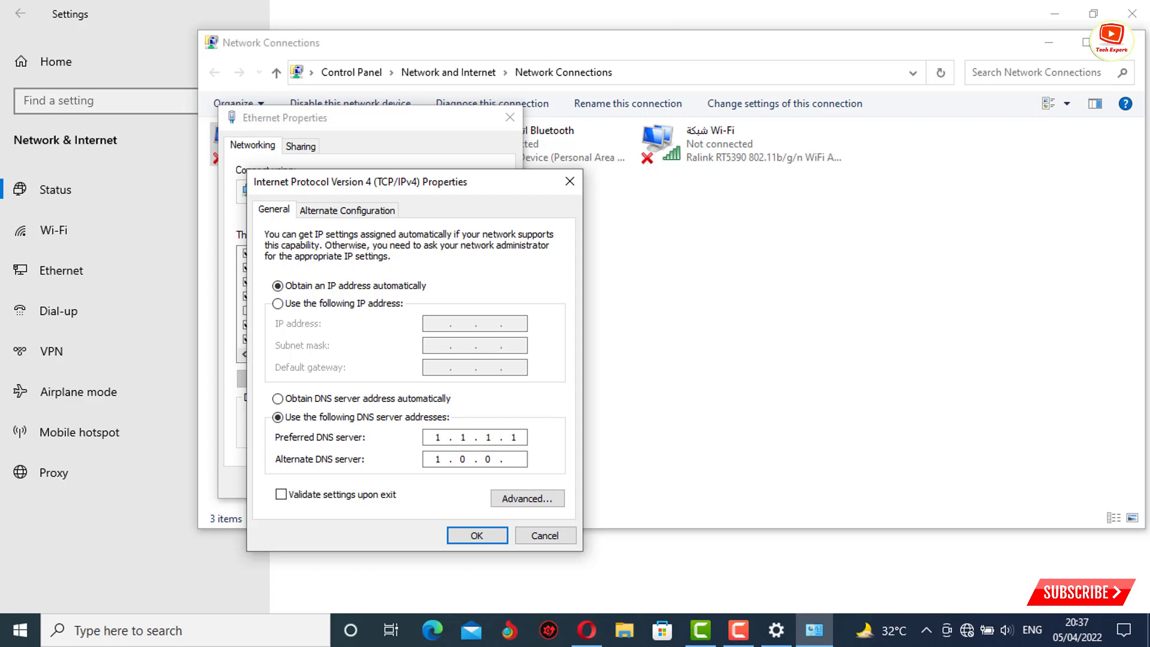
pyautogui.write('1')
pyautogui.click(477, 535)
pyautogui.click(417, 482)
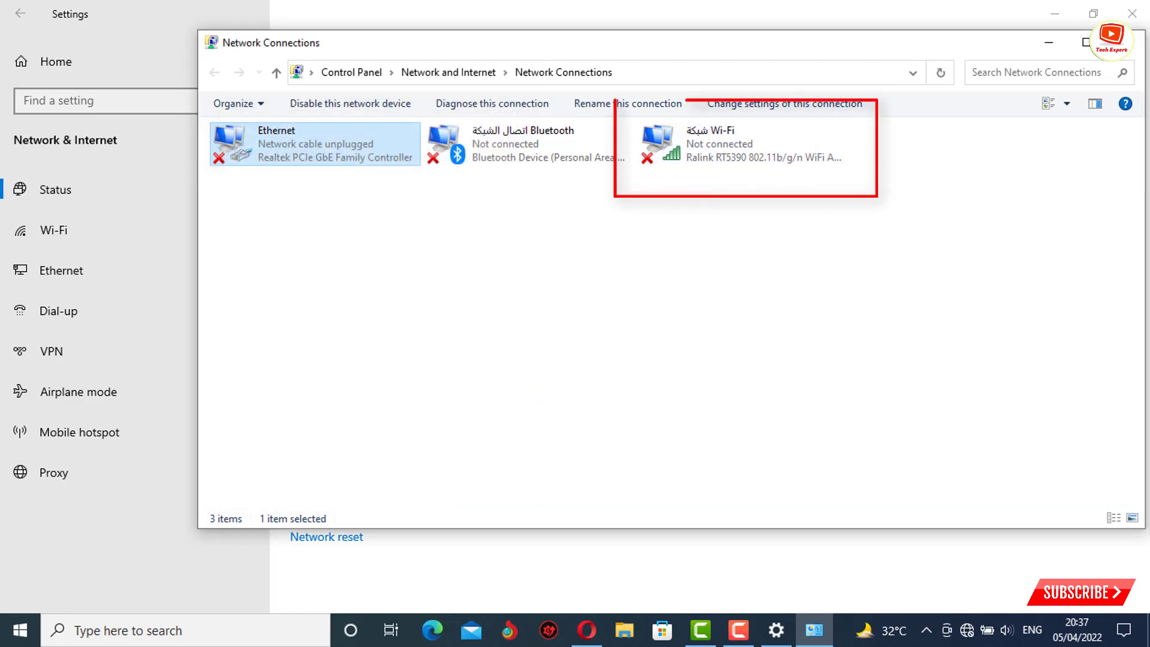
# Open the Internet Protocol Version 4 (TCP/IPv4) properties of the Wi-Fi connection
pyautogui.rightClick(720, 149)
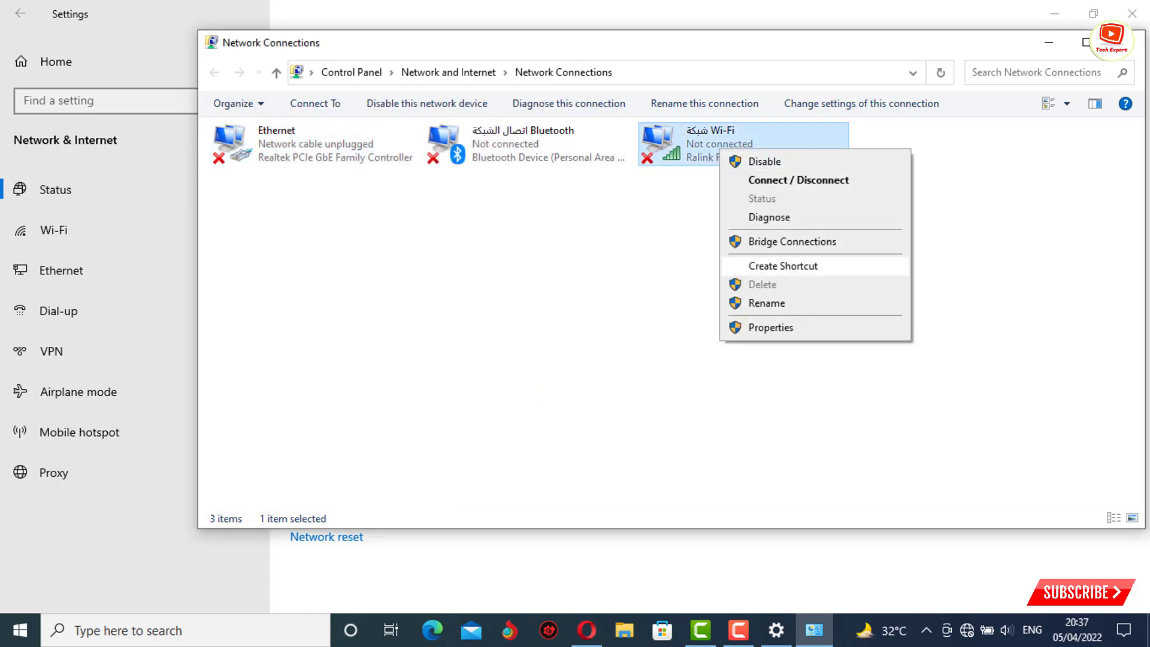
pyautogui.click(771, 328)
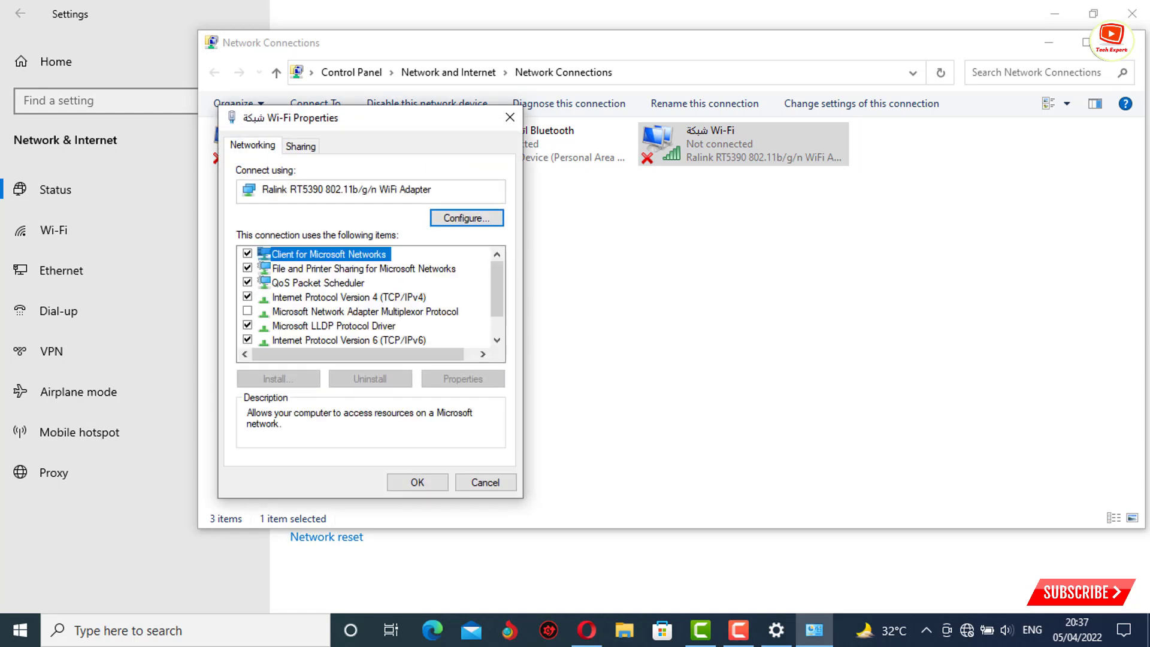
pyautogui.click(349, 297)
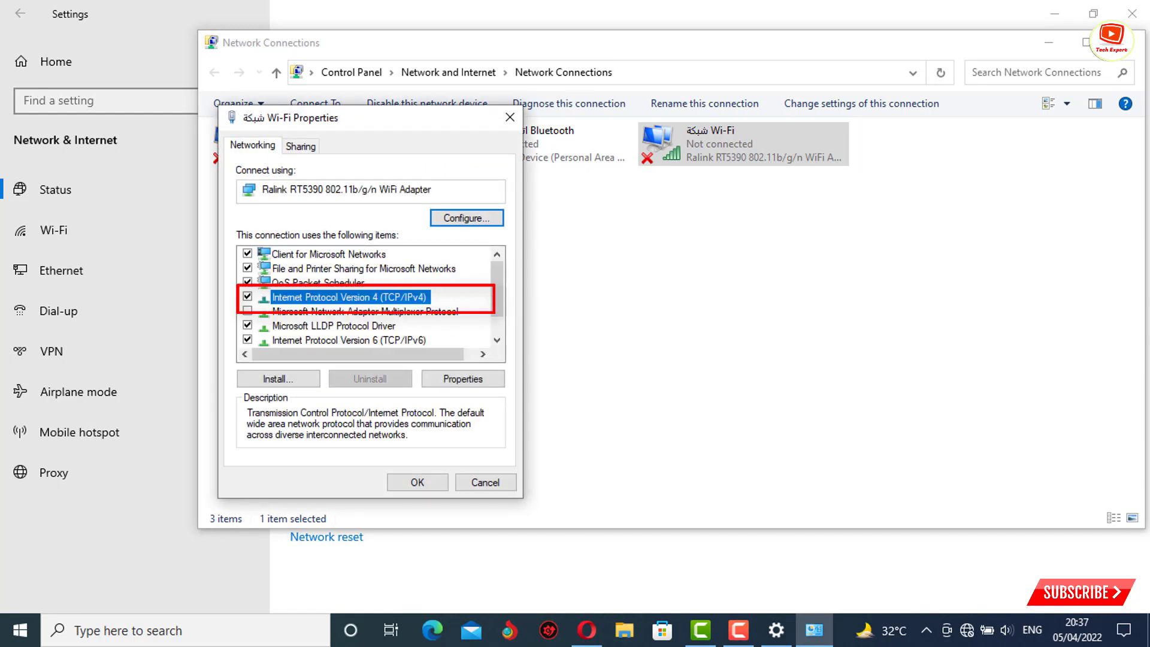
pyautogui.click(463, 378)
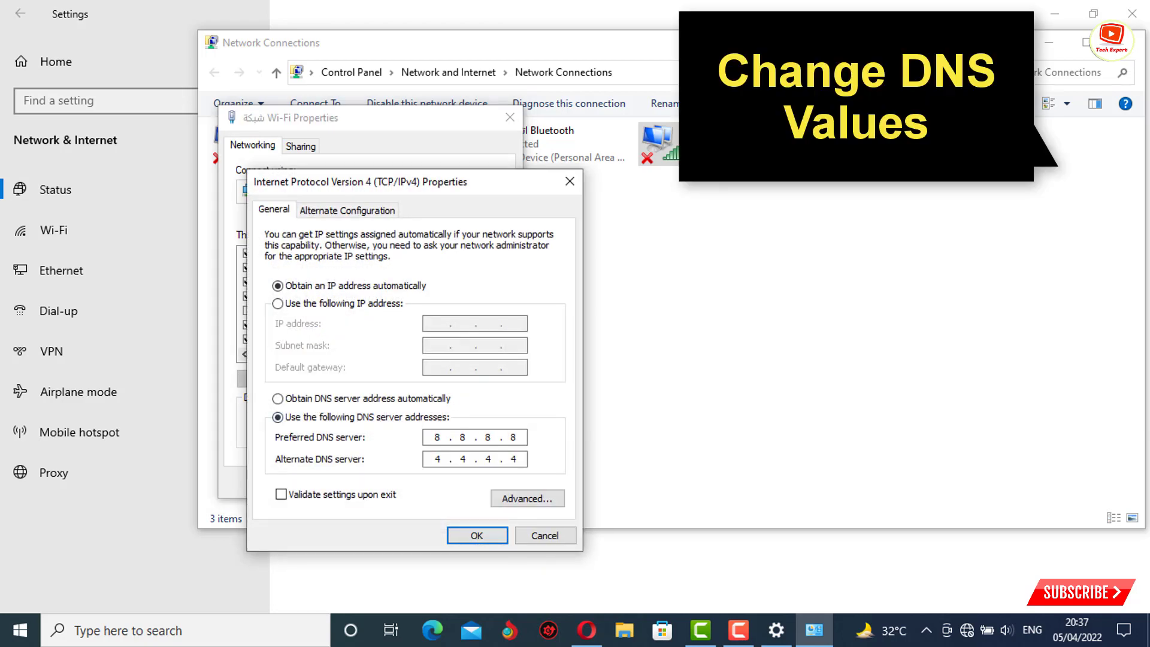
# Set the Wi-Fi connection's preferred DNS server to 1.1.1.1
pyautogui.press('BackSpace')
pyautogui.press('BackSpace')
pyautogui.press('BackSpace')
pyautogui.press('BackSpace')
pyautogui.write('1 . 1 . 1 . 1')
# Set the Wi-Fi connection's alternate DNS server to 1.0.0.1, apply the properties and close the network settings
pyautogui.press('BackSpace')
pyautogui.press('BackSpace')
pyautogui.press('BackSpace')
pyautogui.press('BackSpace')
pyautogui.write('1 . 0 . 0')
pyautogui.click(438, 459)
pyautogui.click(514, 460)
pyautogui.write('1.0.0.1')
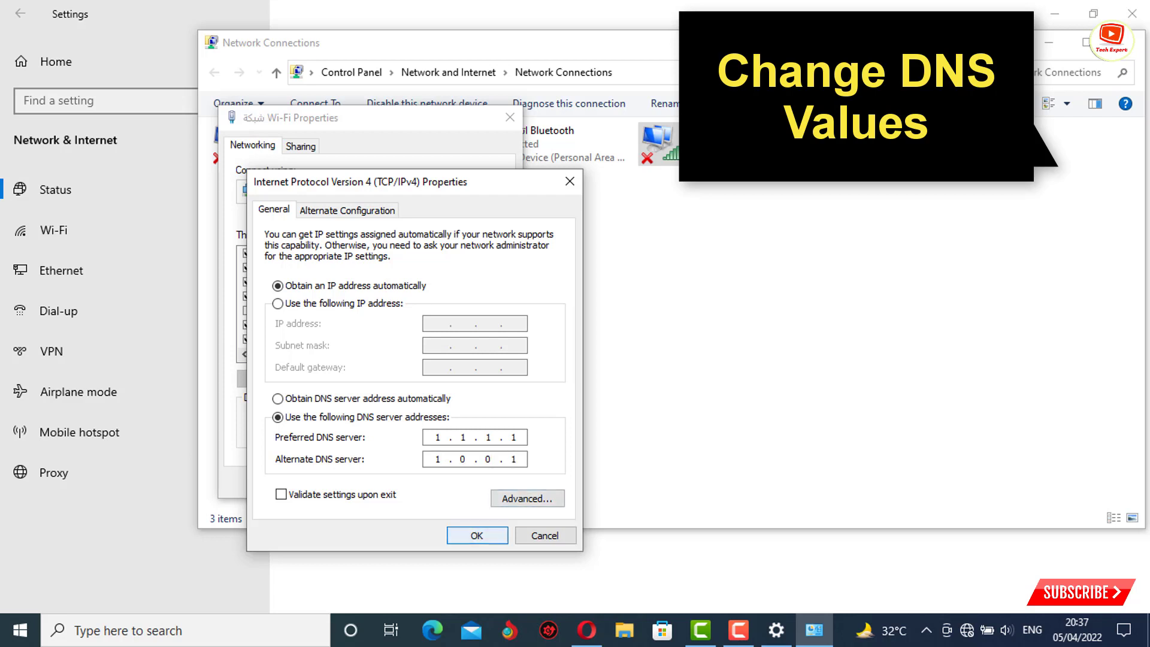
pyautogui.click(477, 535)
pyautogui.press('Return')
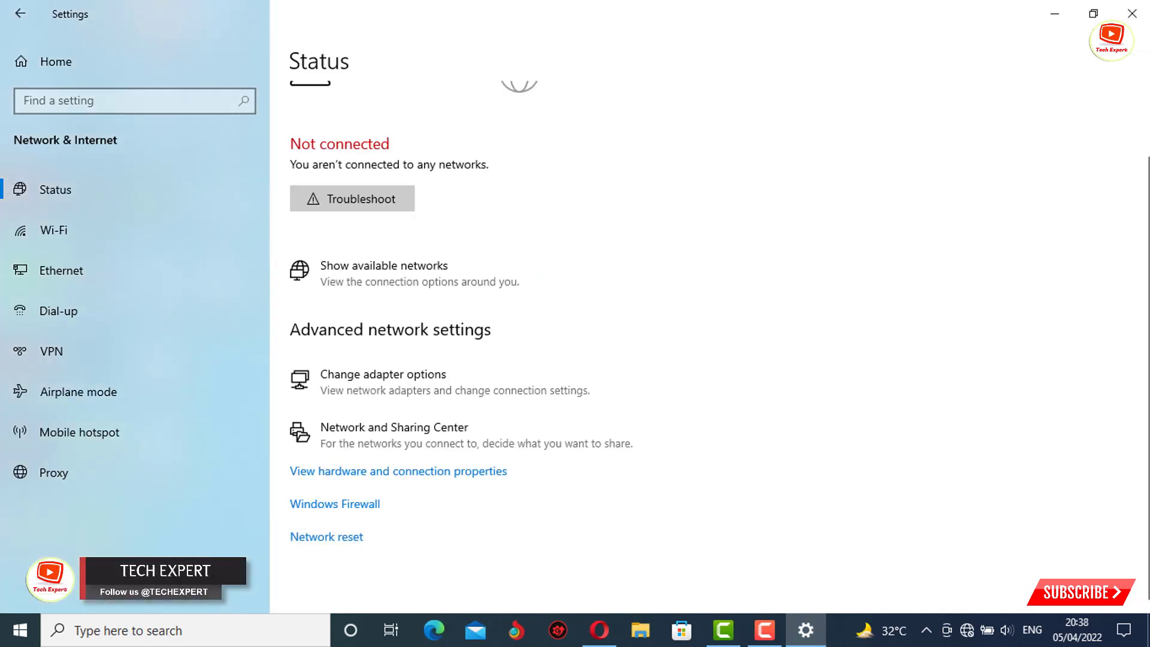
pyautogui.click(1132, 13)
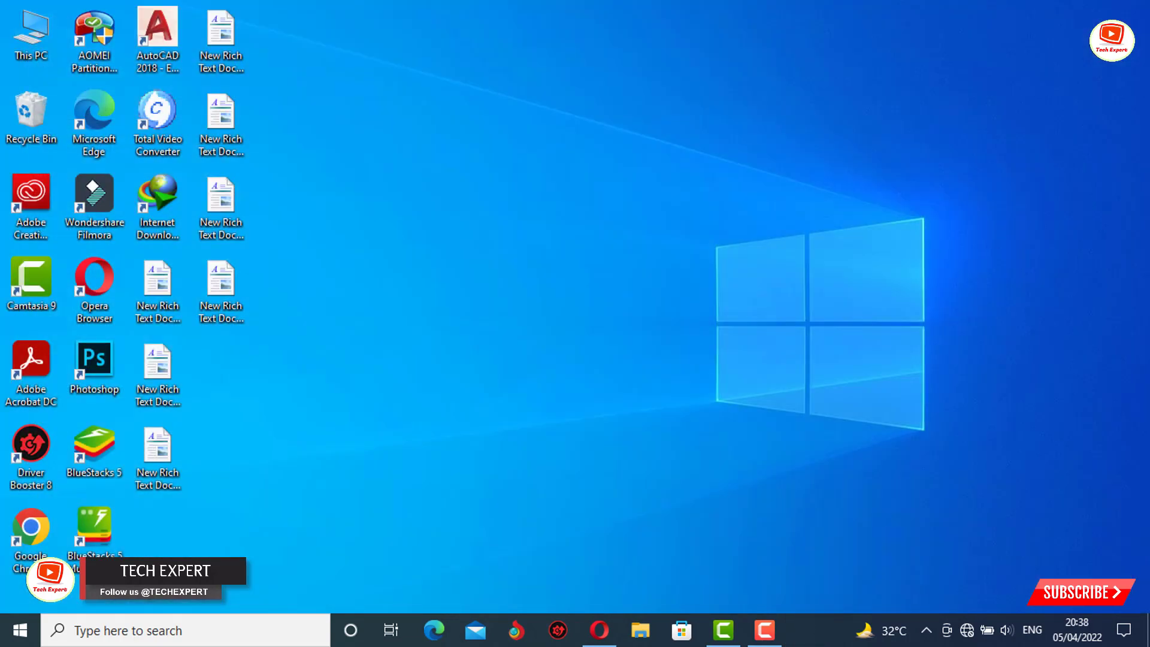
pyautogui.click(20, 630)
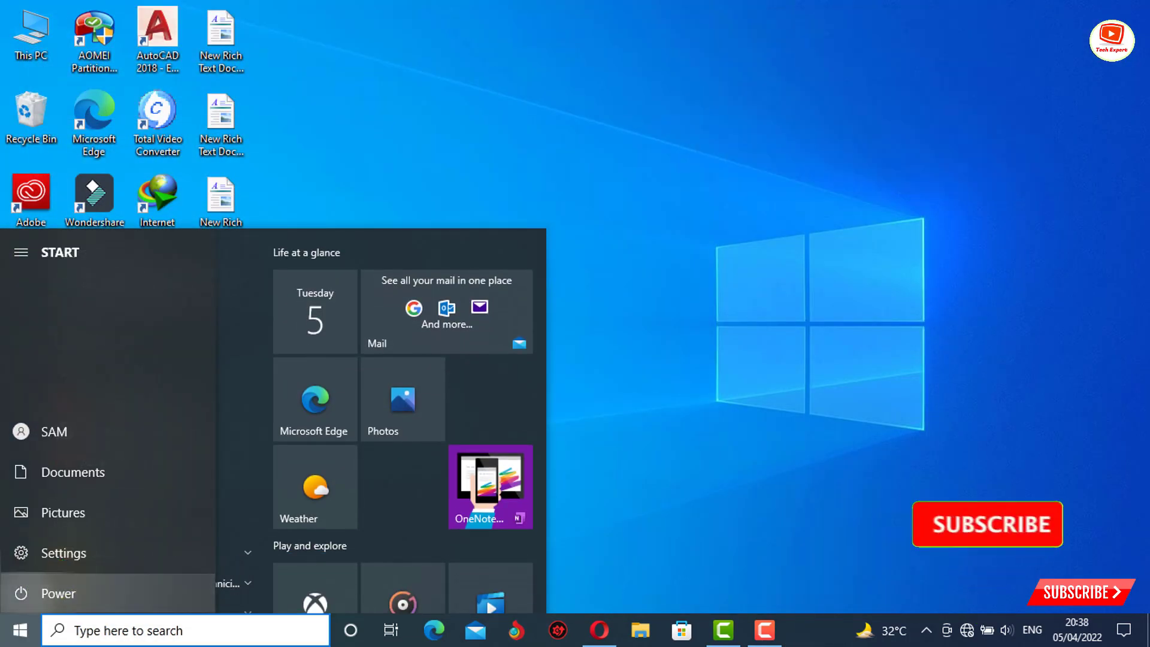
pyautogui.click(21, 593)
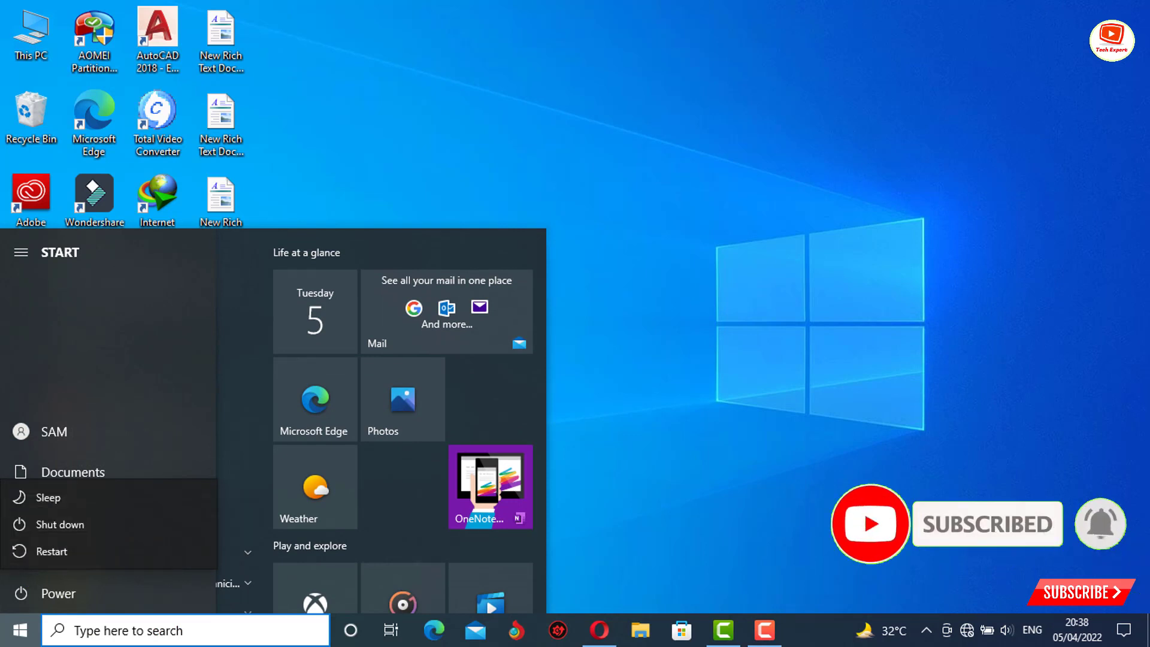
pyautogui.press('Escape')
pyautogui.press('Escape')
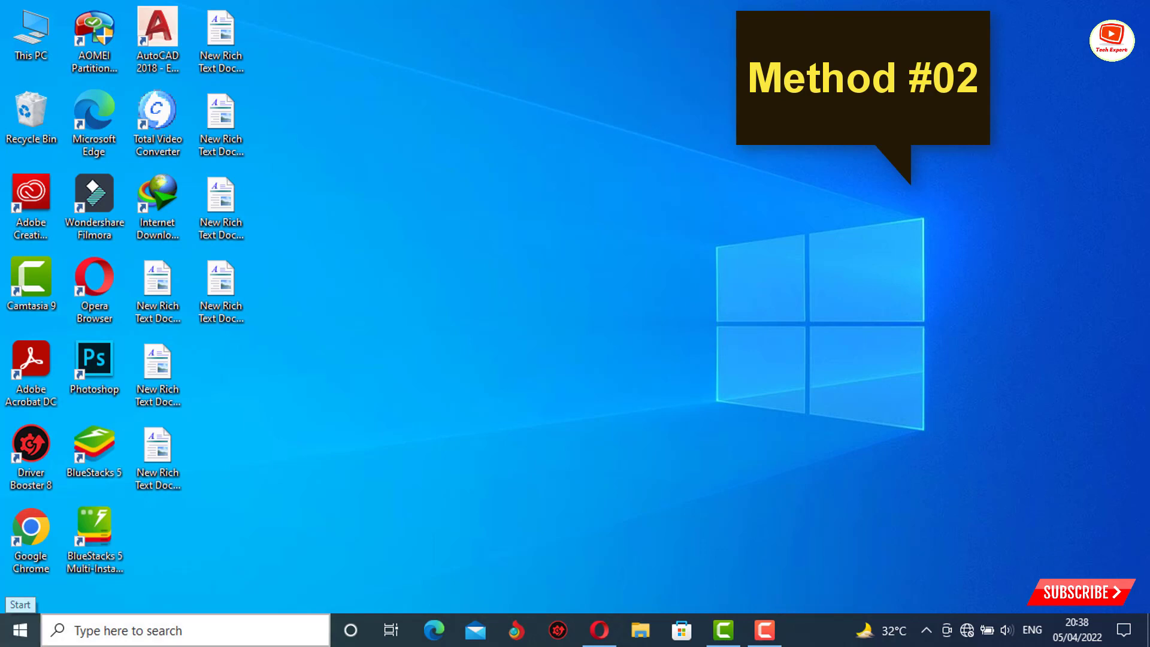
# Search Windows for %TEMP% and open the matching temporary files folder
pyautogui.click(185, 630)
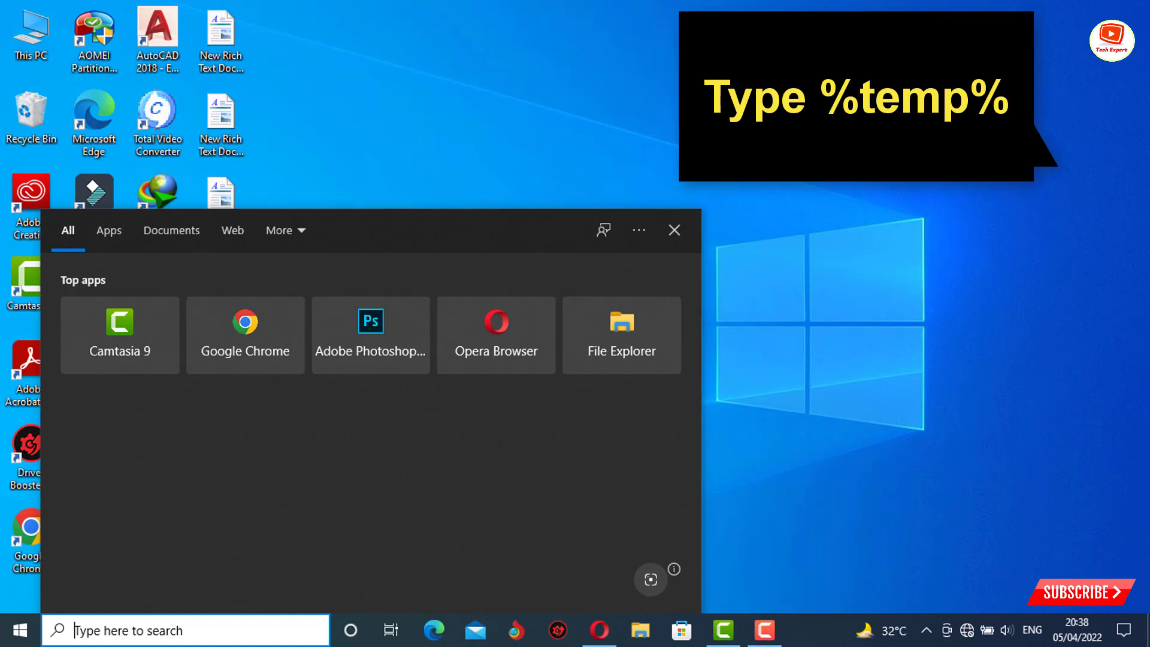
pyautogui.write('5')
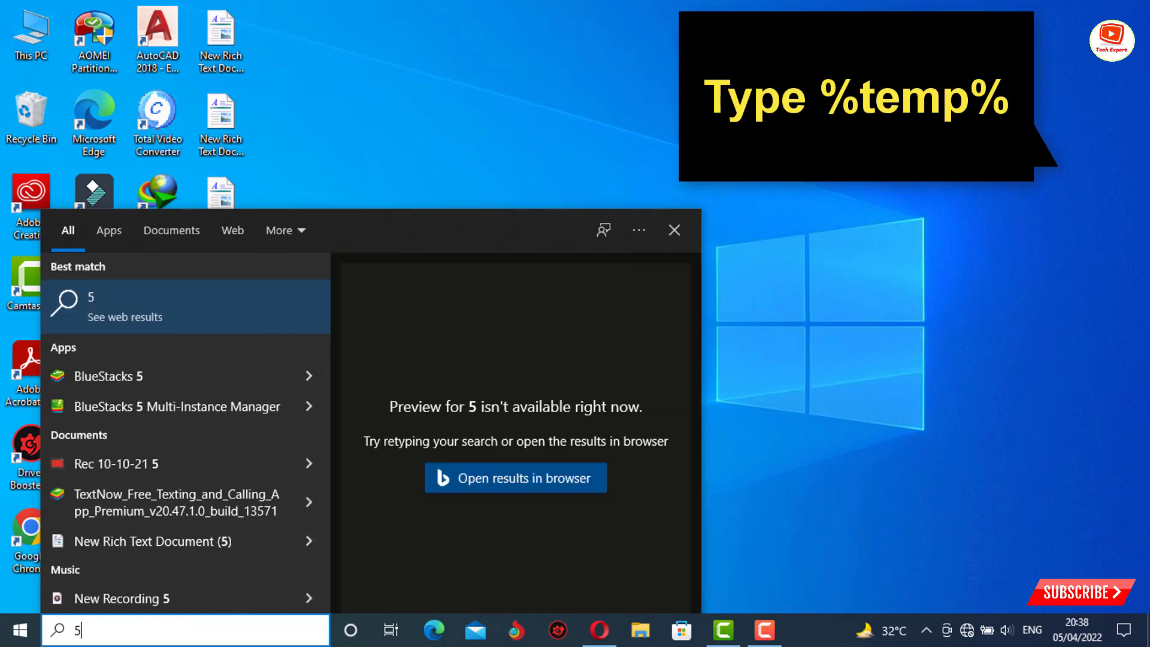
pyautogui.press('BackSpace')
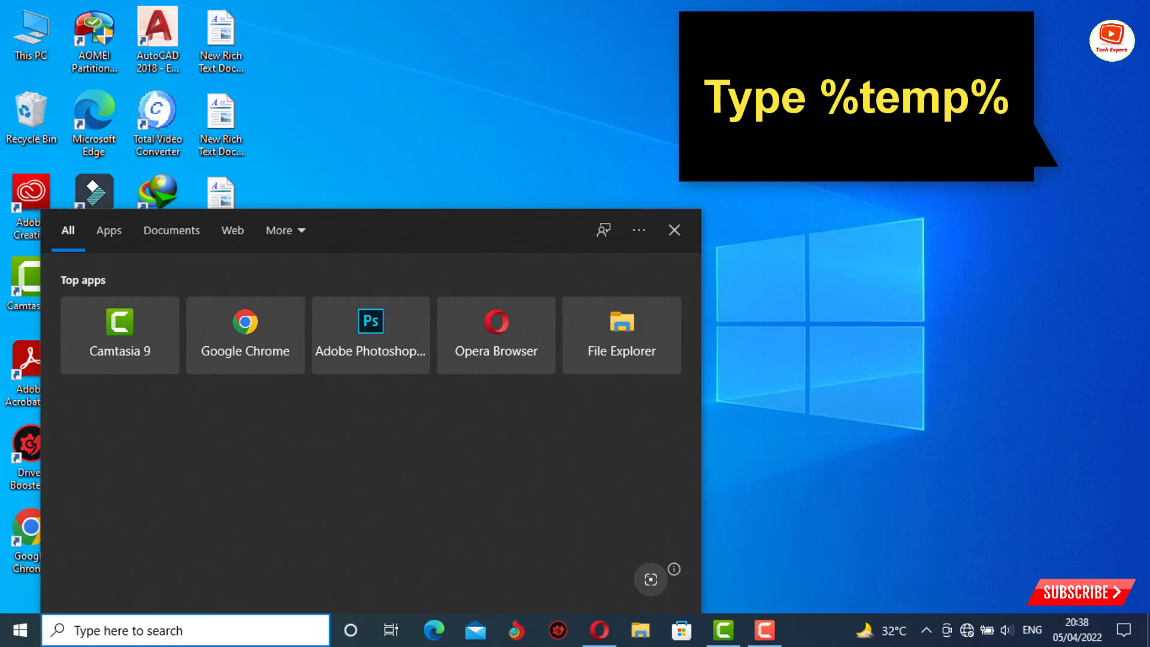
pyautogui.write('%')
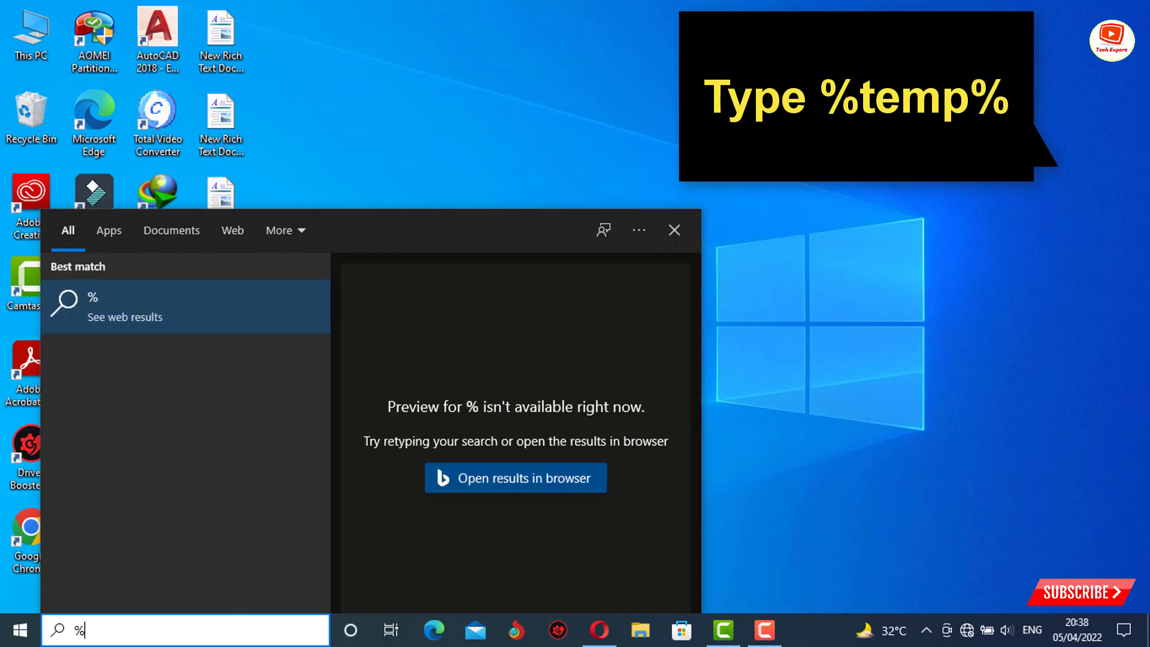
pyautogui.write('TEM')
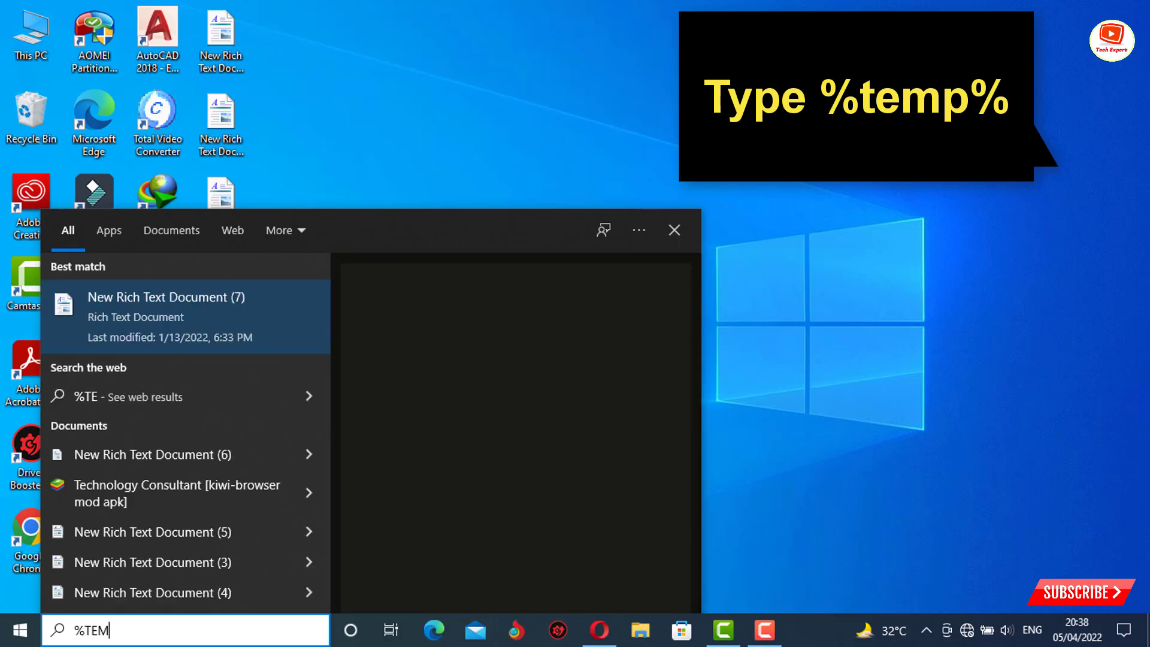
pyautogui.write('P')
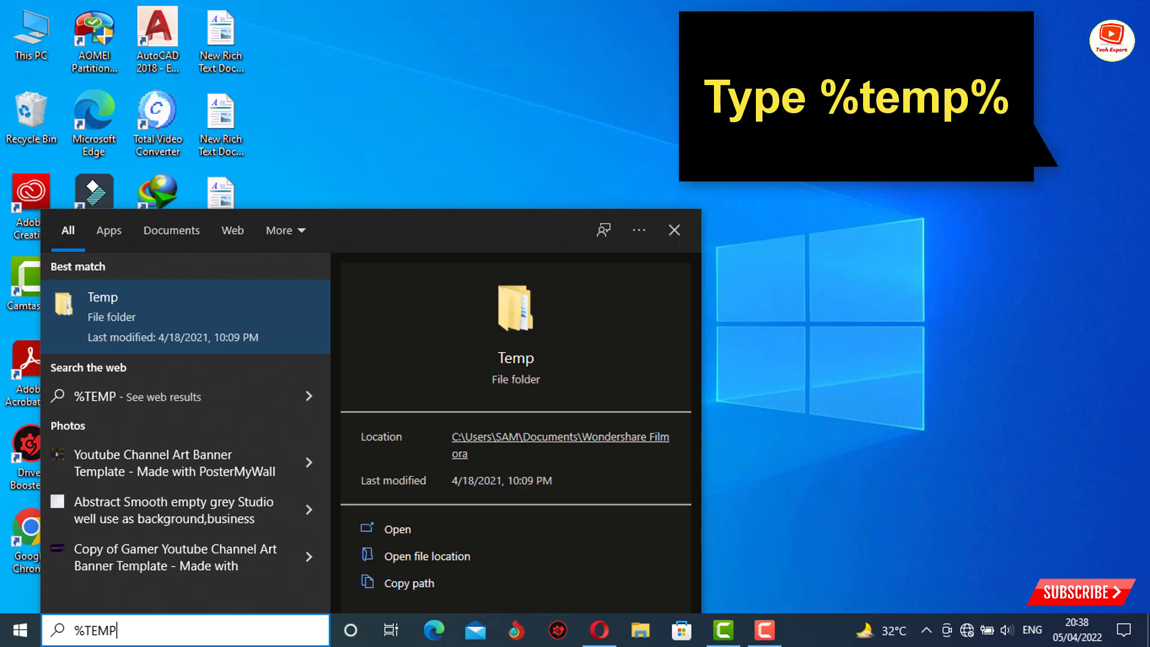
pyautogui.write('%')
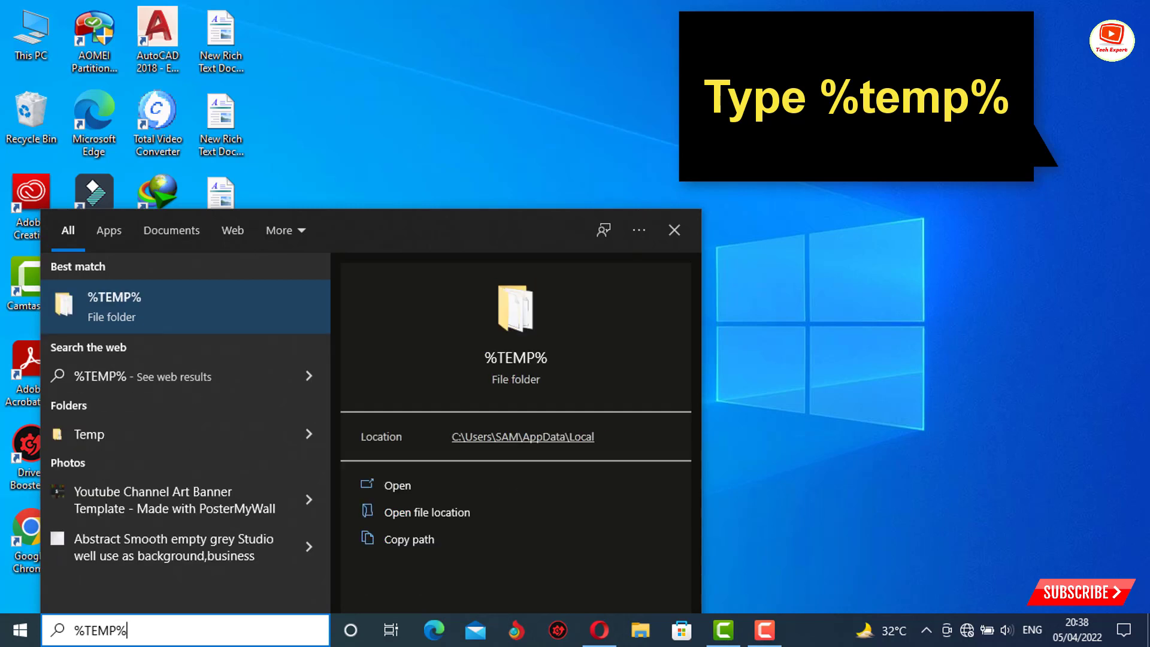
pyautogui.press('Return')
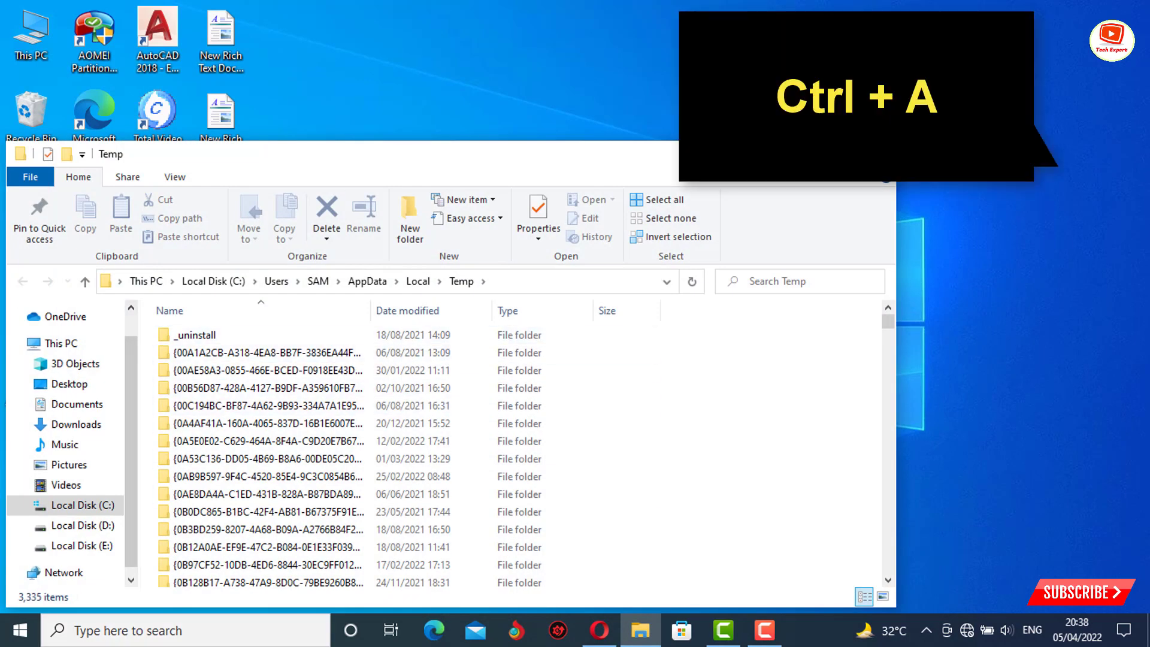
# Permanently delete all items in the Temp folder
pyautogui.moveTo(450, 154); pyautogui.dragTo(507, 90)
pyautogui.scroll(-6, 464, 365)
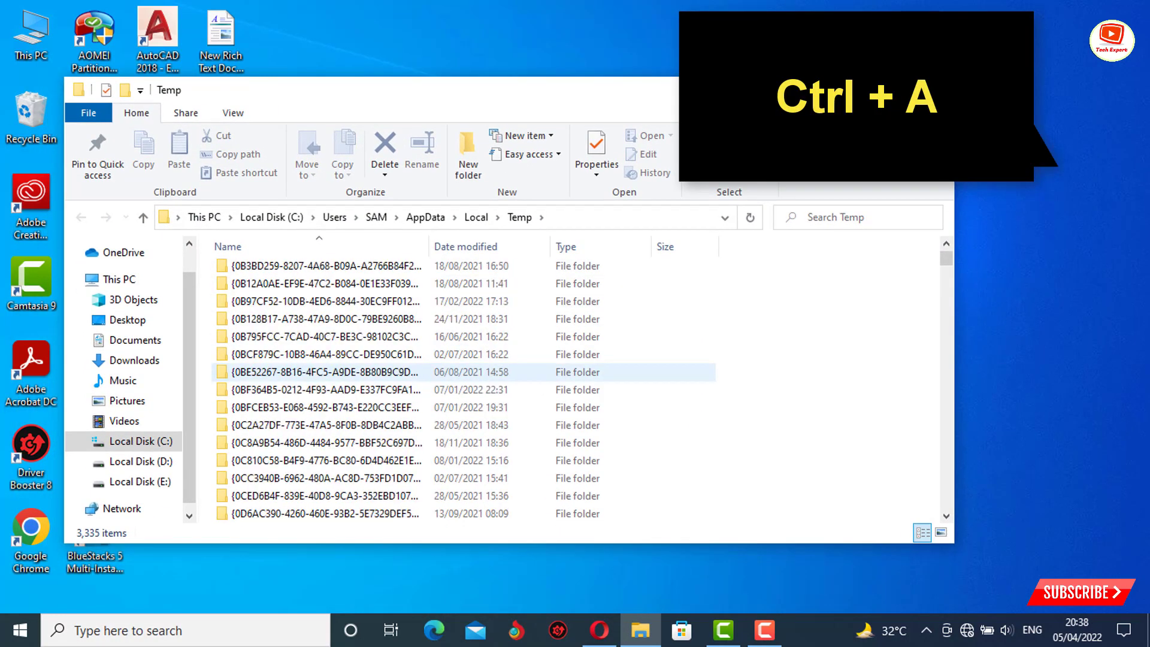
pyautogui.scroll(-6, 456, 389)
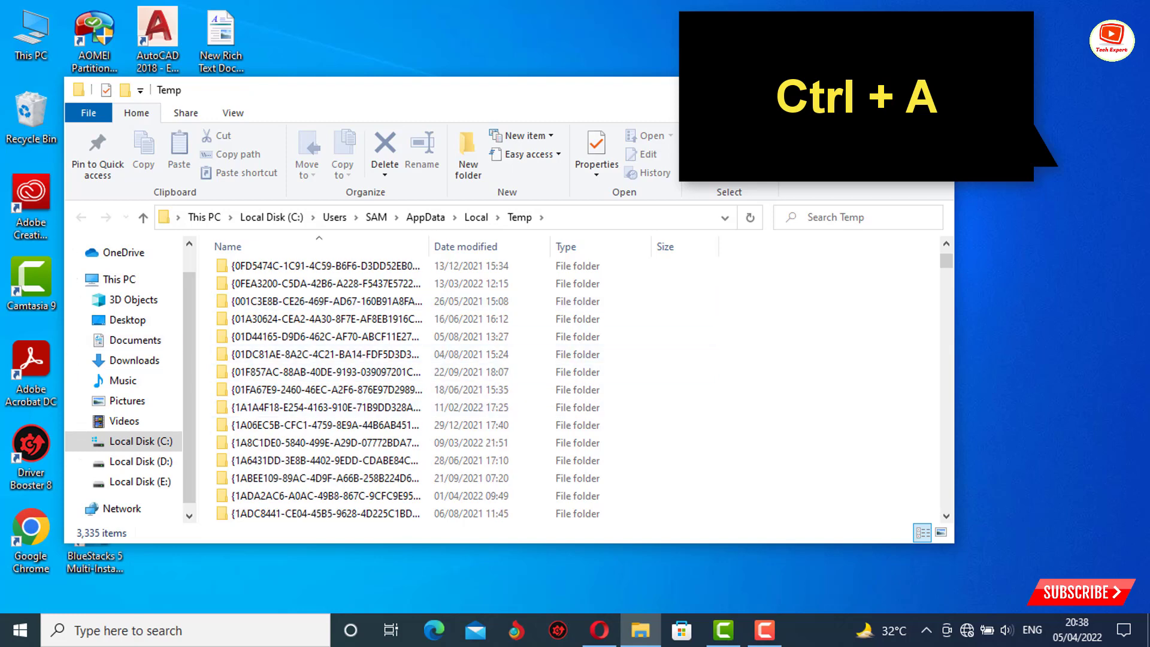
pyautogui.hotkey('ctrl', 'a')
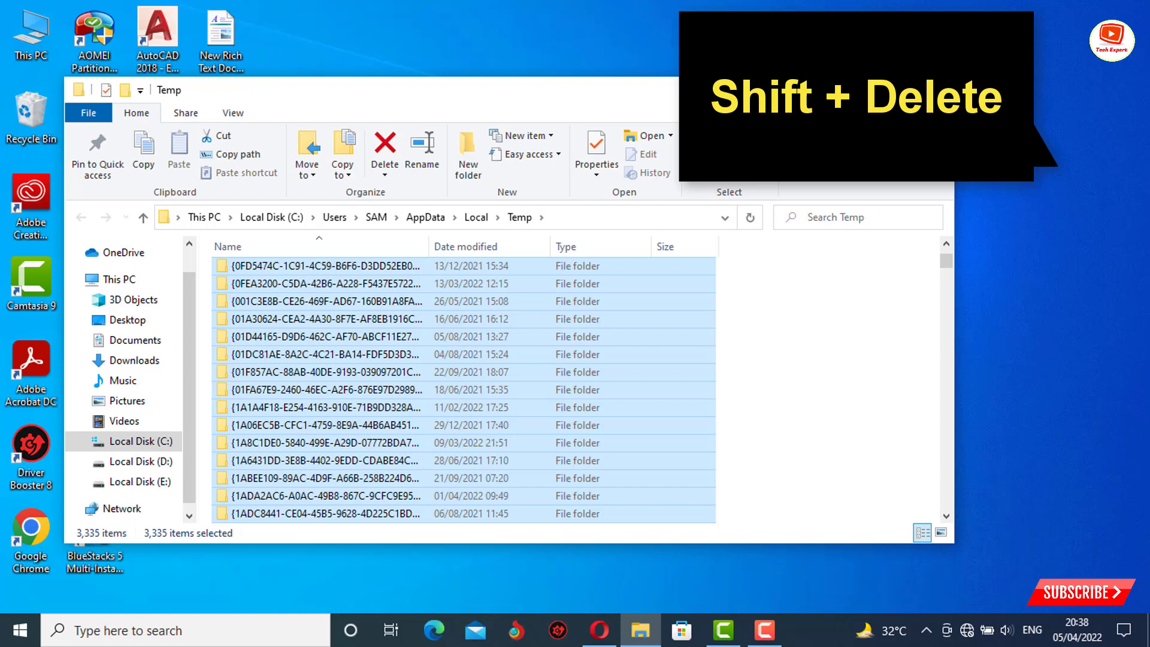
pyautogui.hotkey('shift', 'Delete')
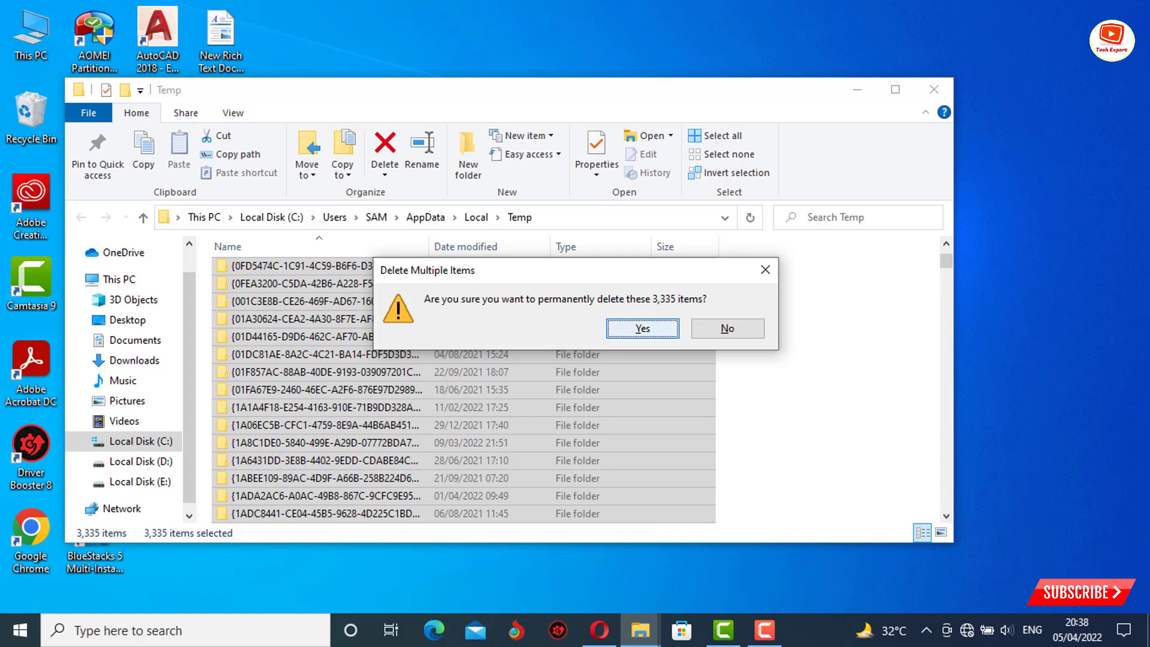
pyautogui.press('Return')
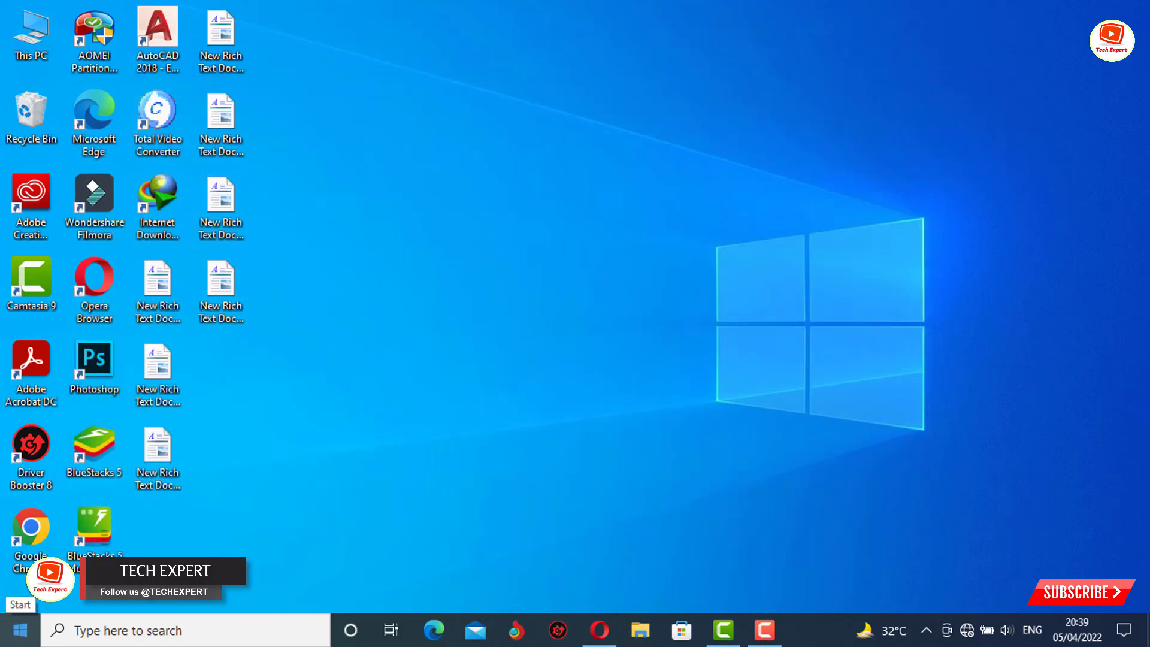
pyautogui.click(20, 629)
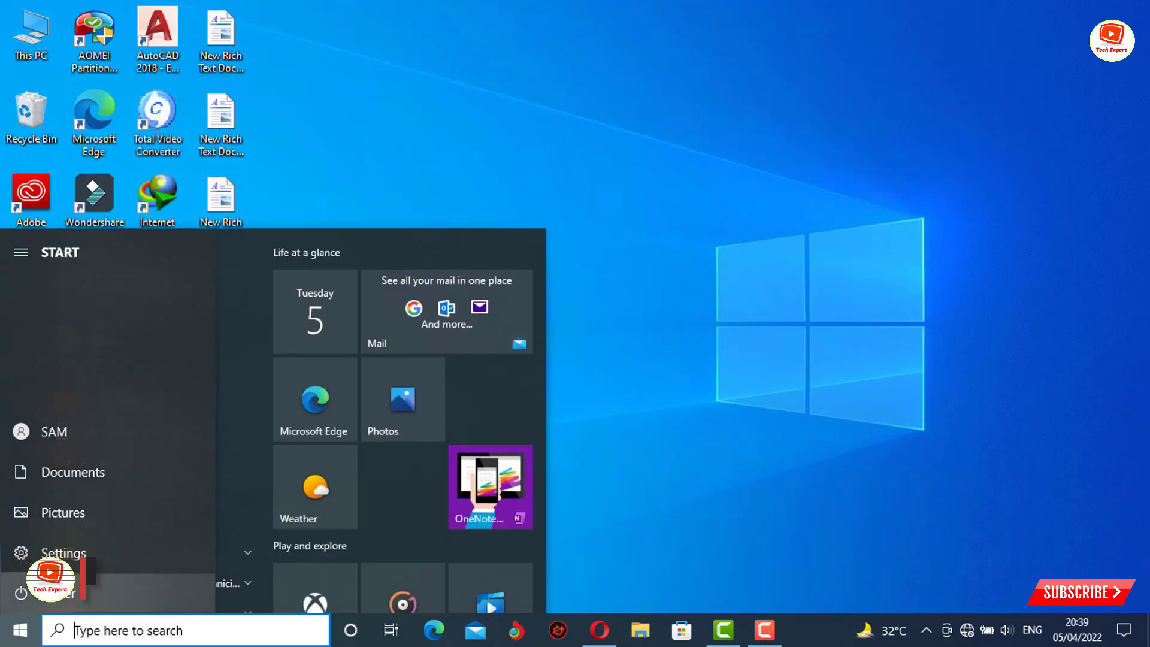
pyautogui.click(54, 593)
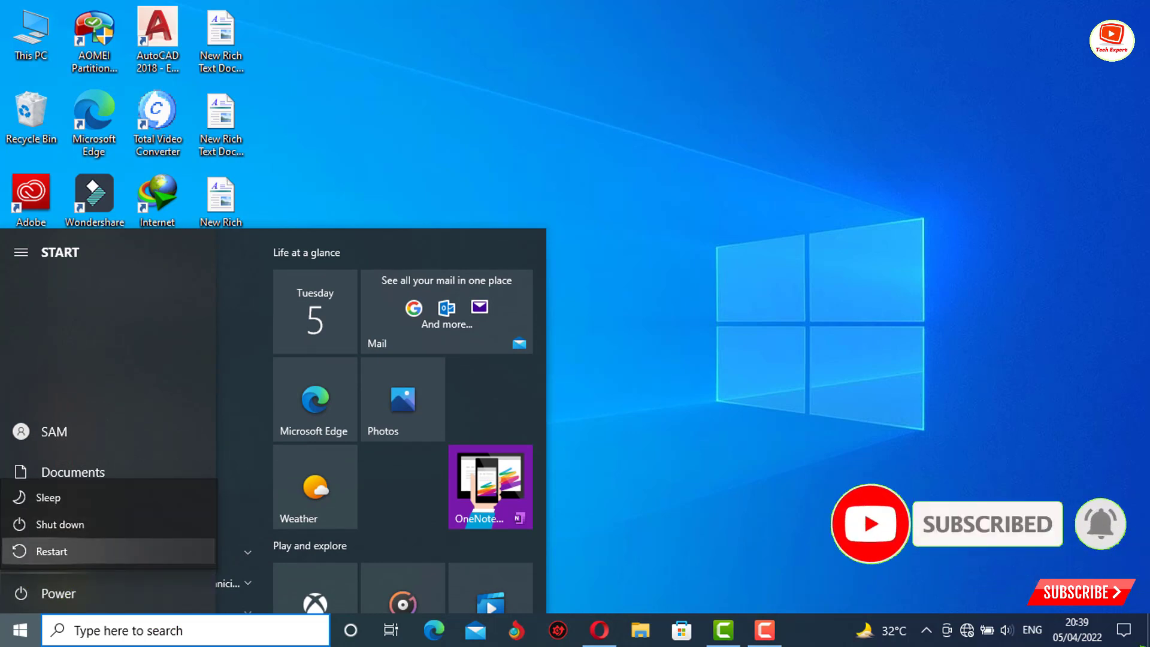
pyautogui.press('Escape')
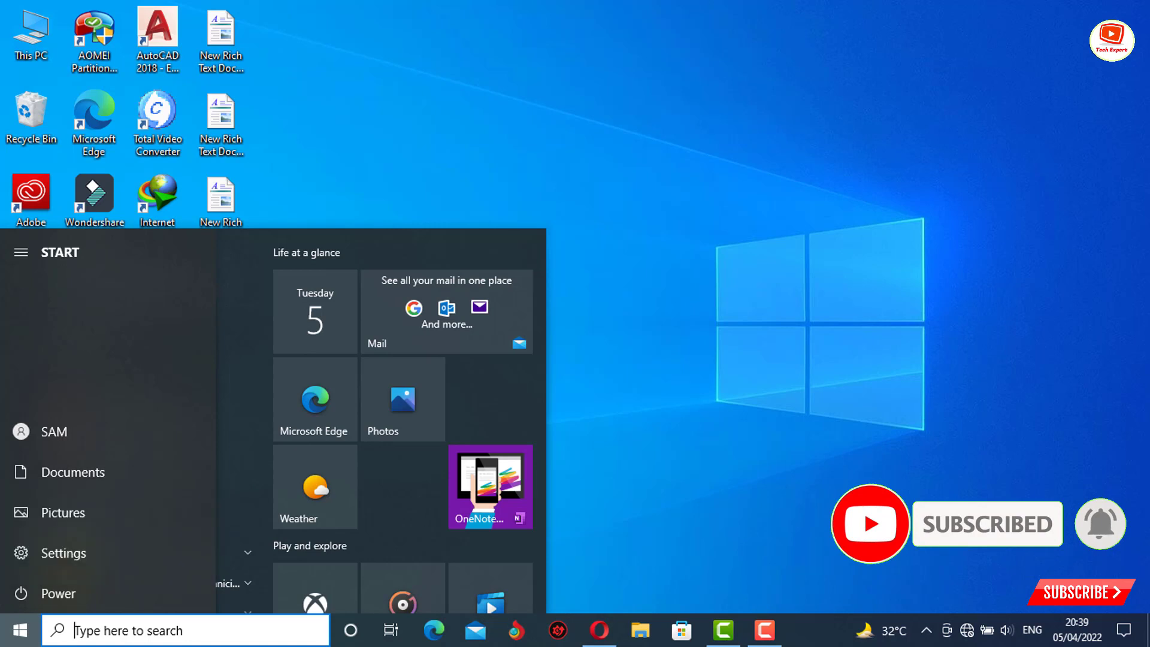
pyautogui.press('Escape')
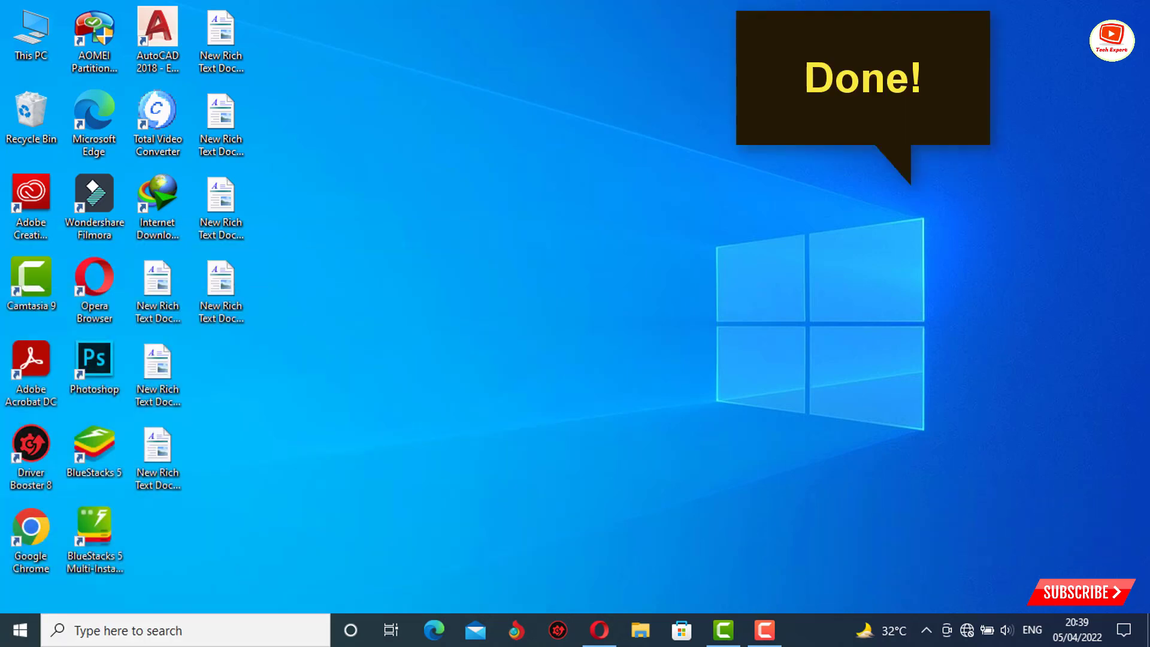